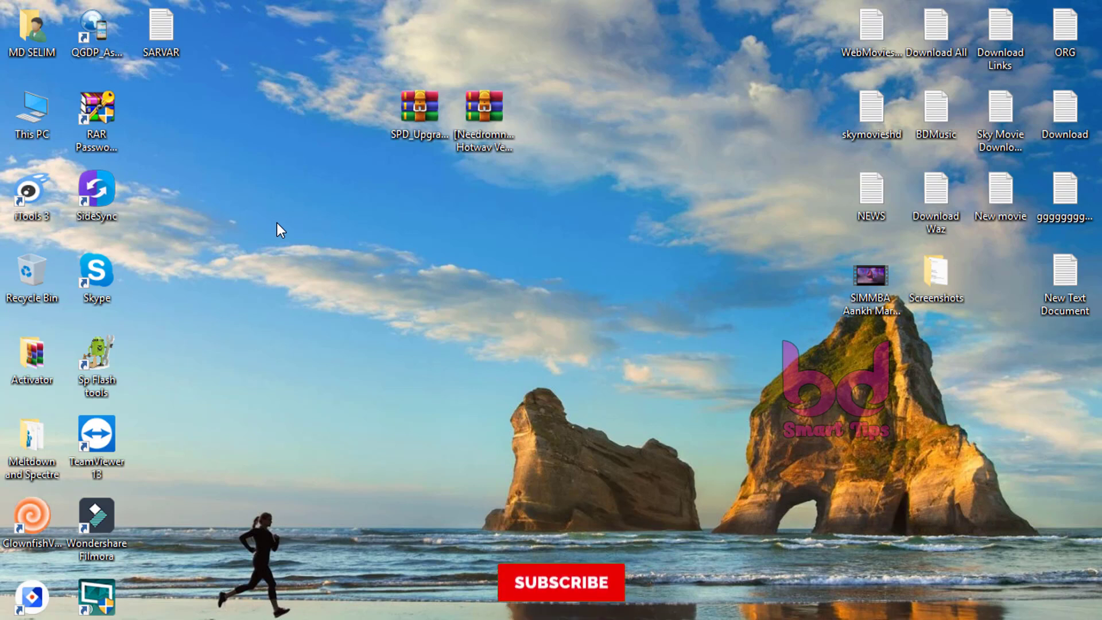
Step: Extract the Hotwav Venus R9 firmware archive onto the desktop and place the extracted folder beside the two archives
right_click(492, 146)
click(556, 212)
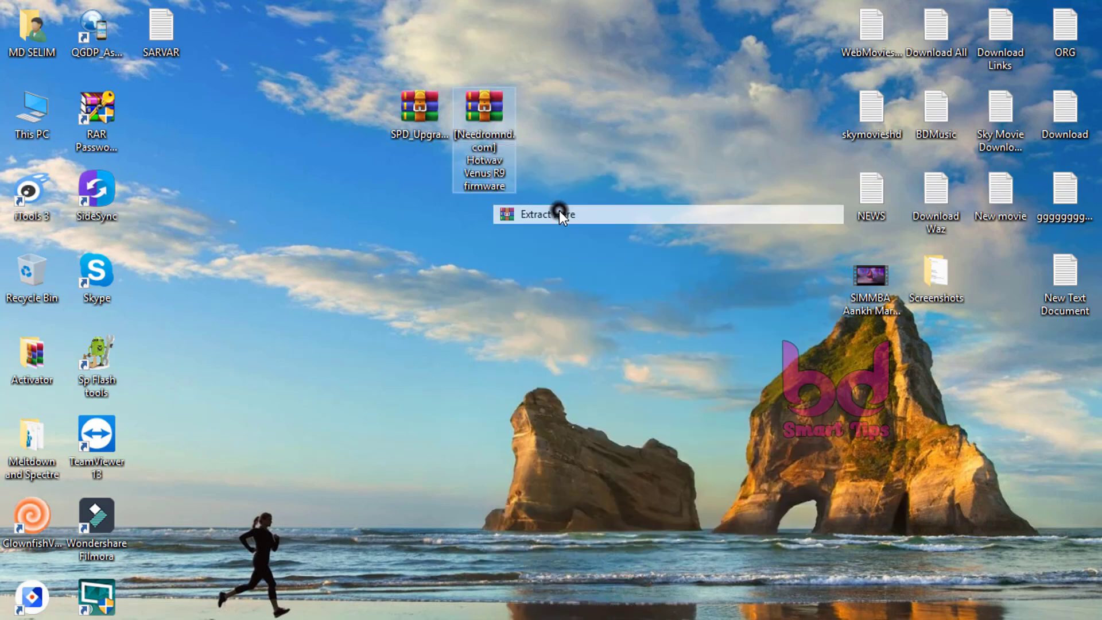
drag(611, 204, 647, 131)
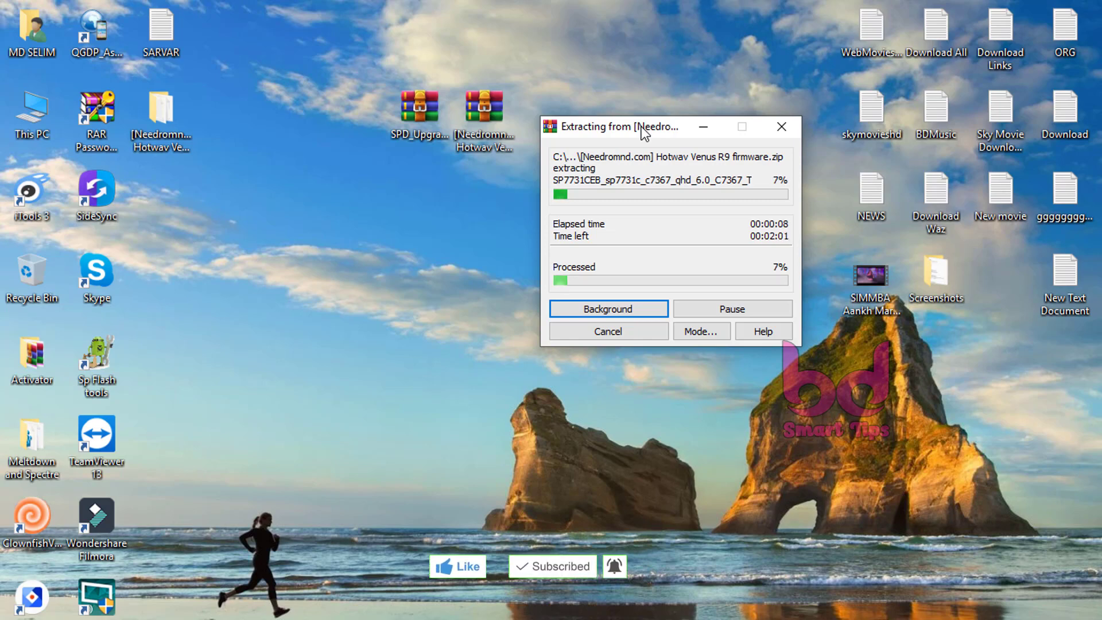
click(432, 310)
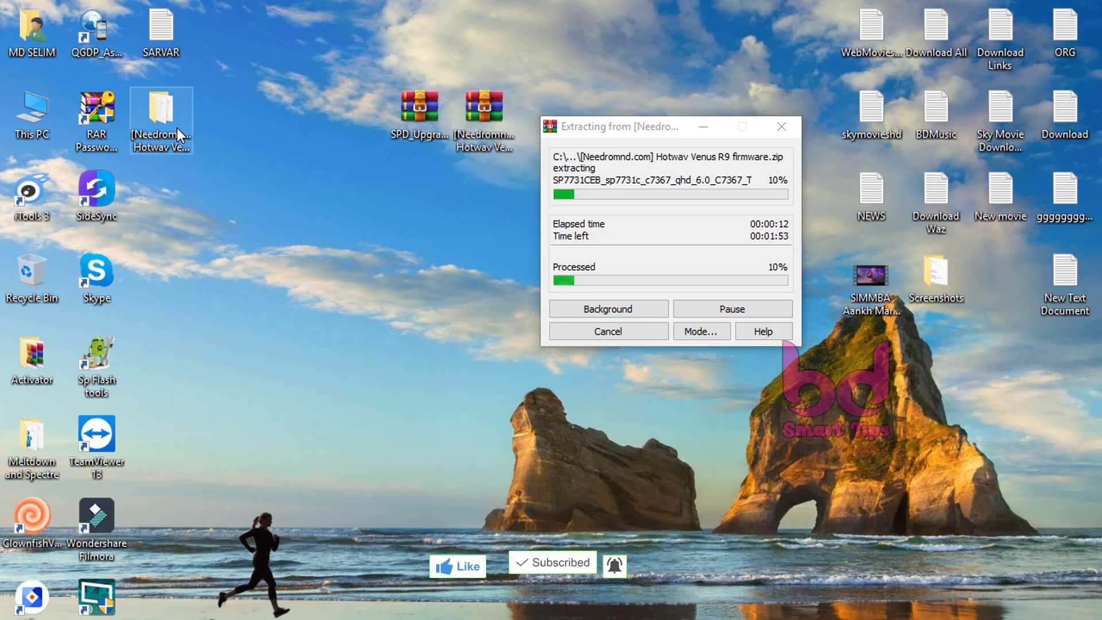
drag(177, 128, 597, 133)
right_click(578, 234)
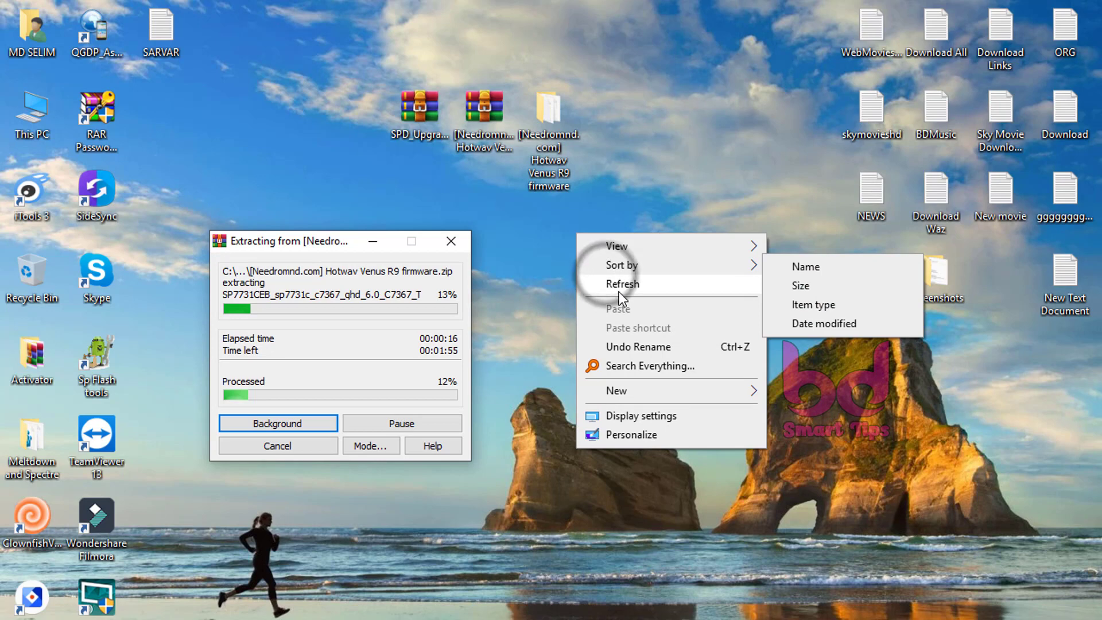
click(618, 292)
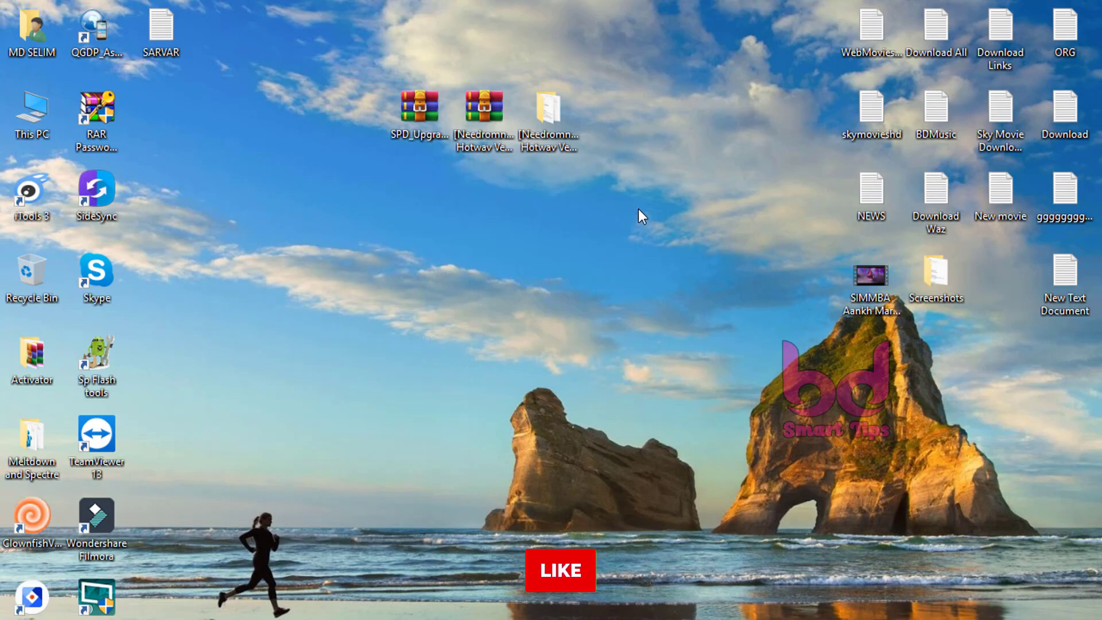
Step: Extract the SPD_Upgrade_Tool_R19.0.0001 archive onto the desktop and place its folder near the firmware folder
right_click(412, 129)
click(450, 199)
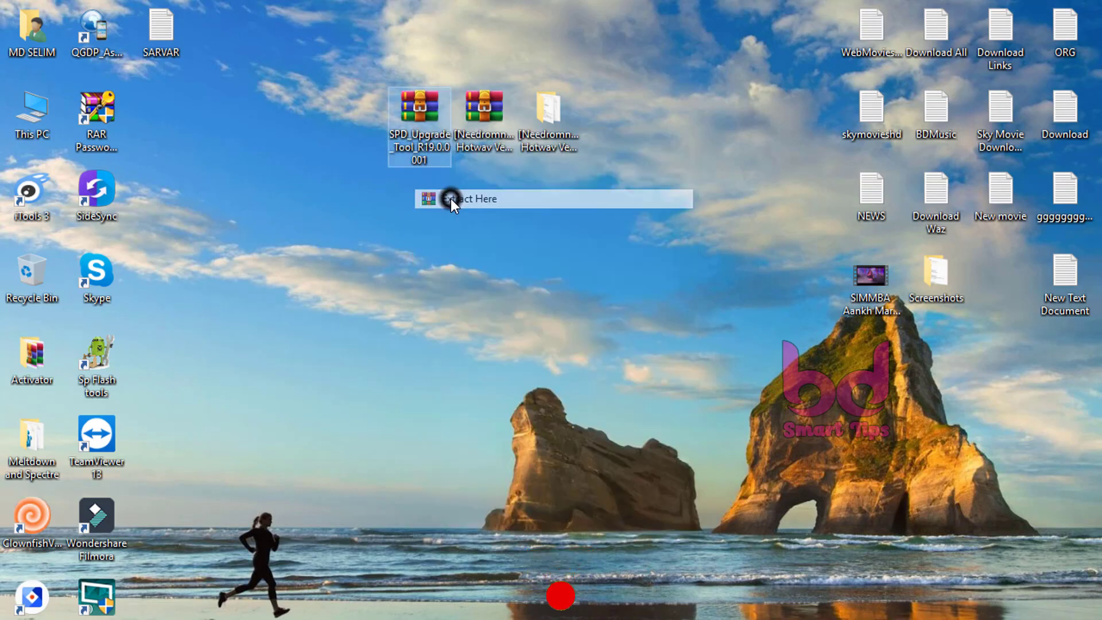
right_click(346, 455)
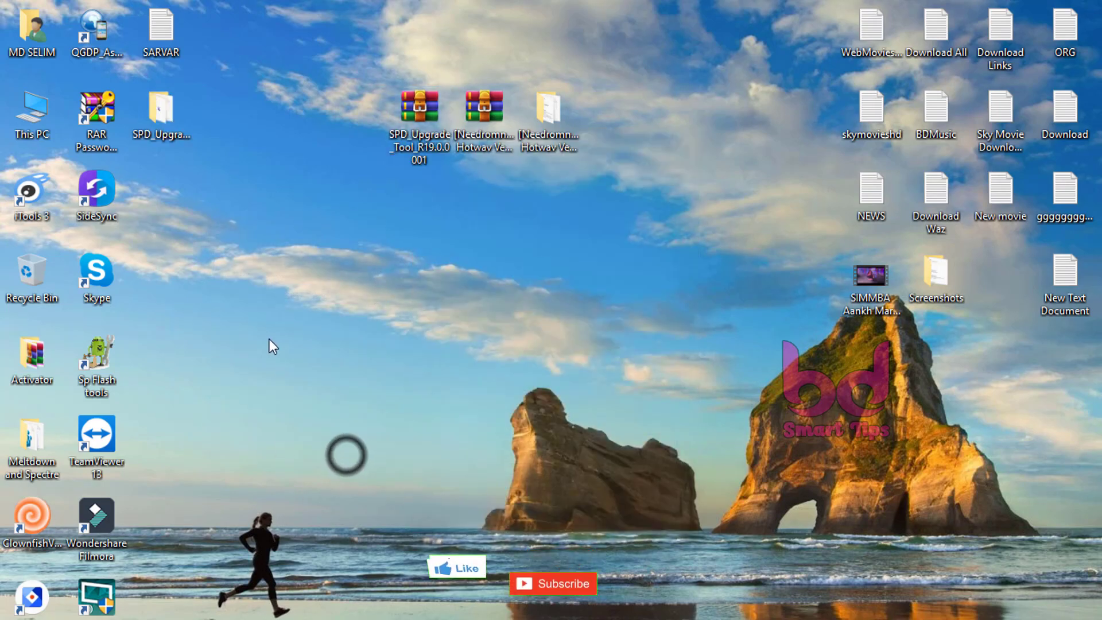
click(323, 391)
drag(167, 123, 696, 122)
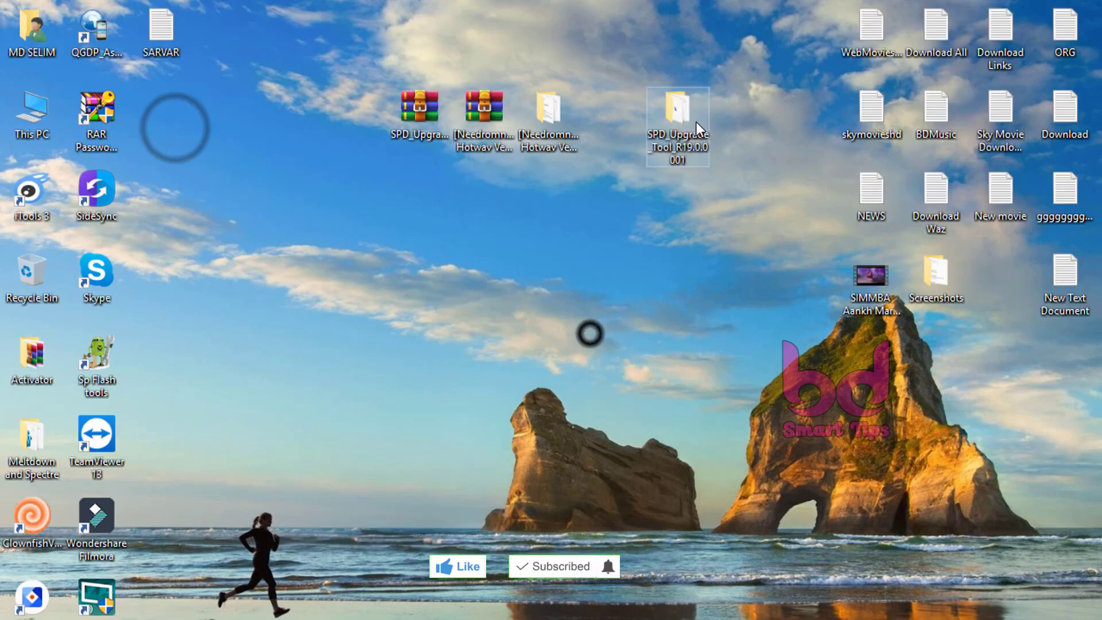
Step: Launch UpgradeDownload from the extracted SPD_Upgrade_Tool_R19.0.0001 folder and close the folder window
double_click(696, 120)
scroll(907, 563, down, 1)
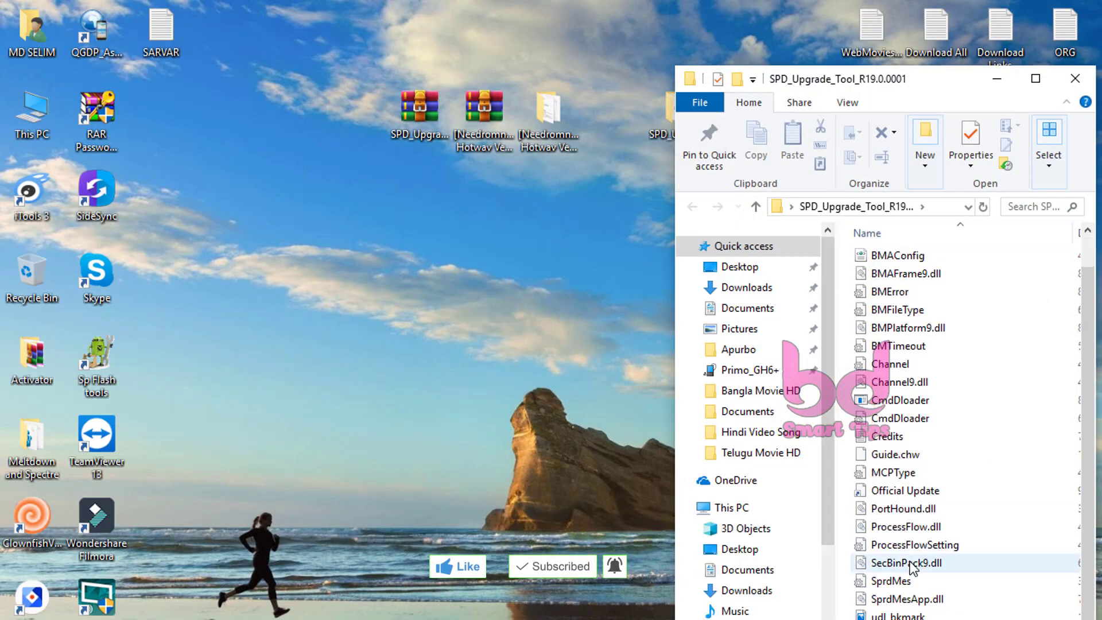
click(912, 613)
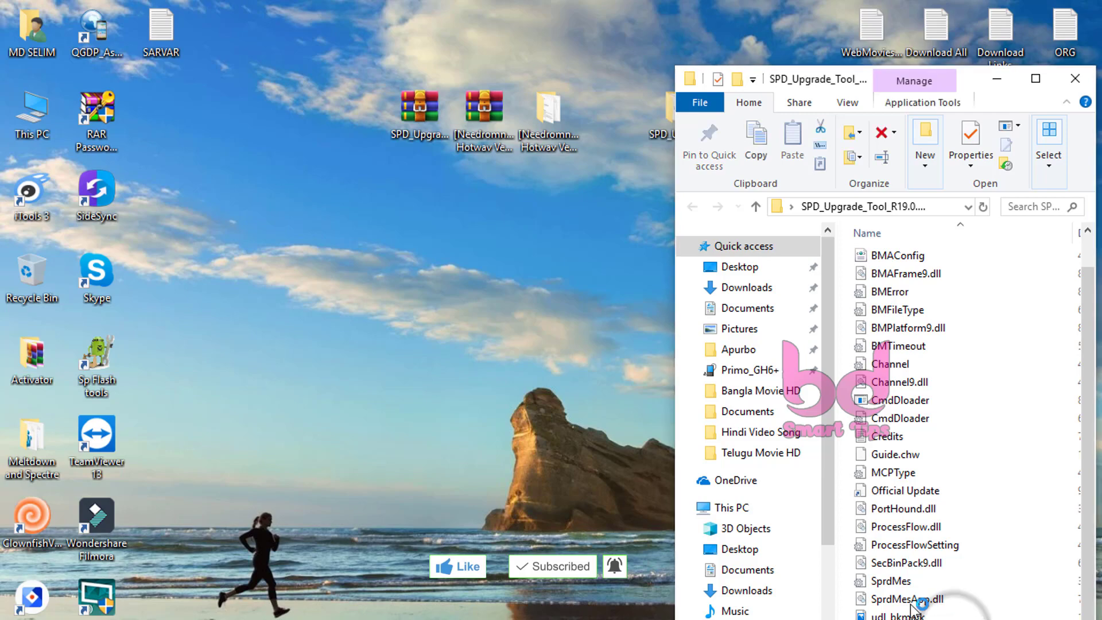
drag(905, 68, 908, 18)
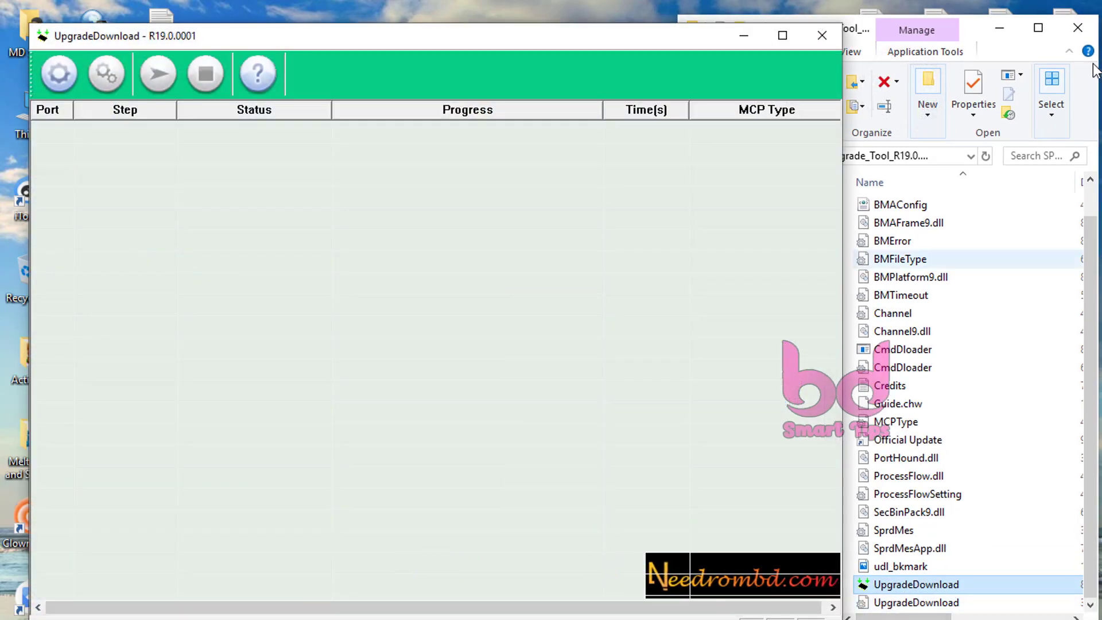
click(1078, 27)
Step: Move the UpgradeDownload window clear of the desktop folders and open the extracted Hotwav Venus R9 firmware folder beside it
drag(521, 26, 585, 149)
drag(689, 149, 771, 138)
double_click(557, 115)
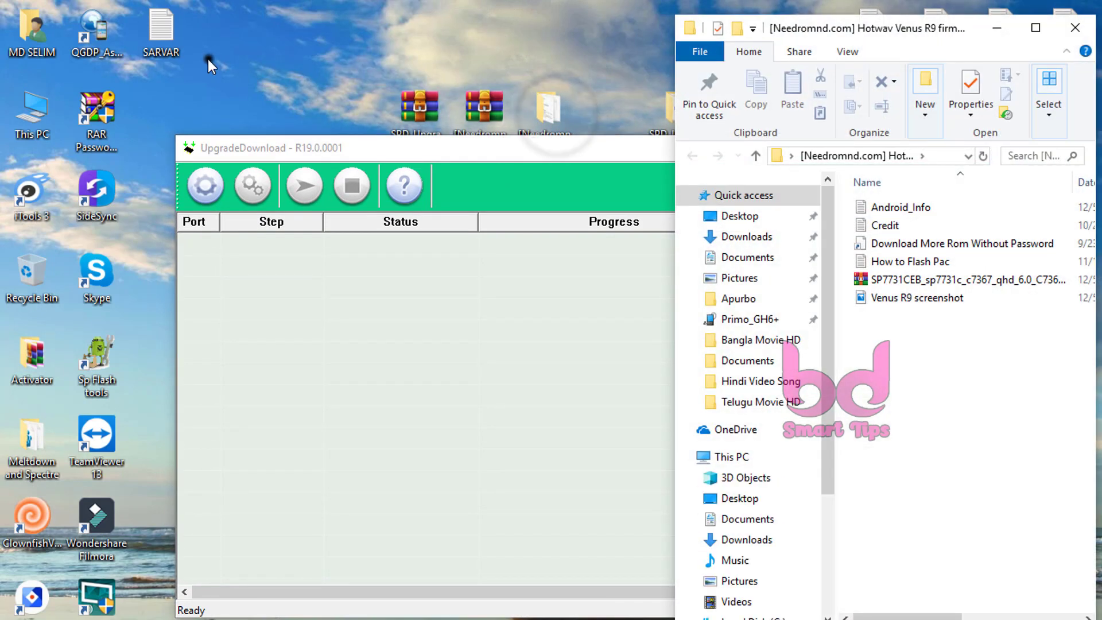
drag(830, 33, 178, 69)
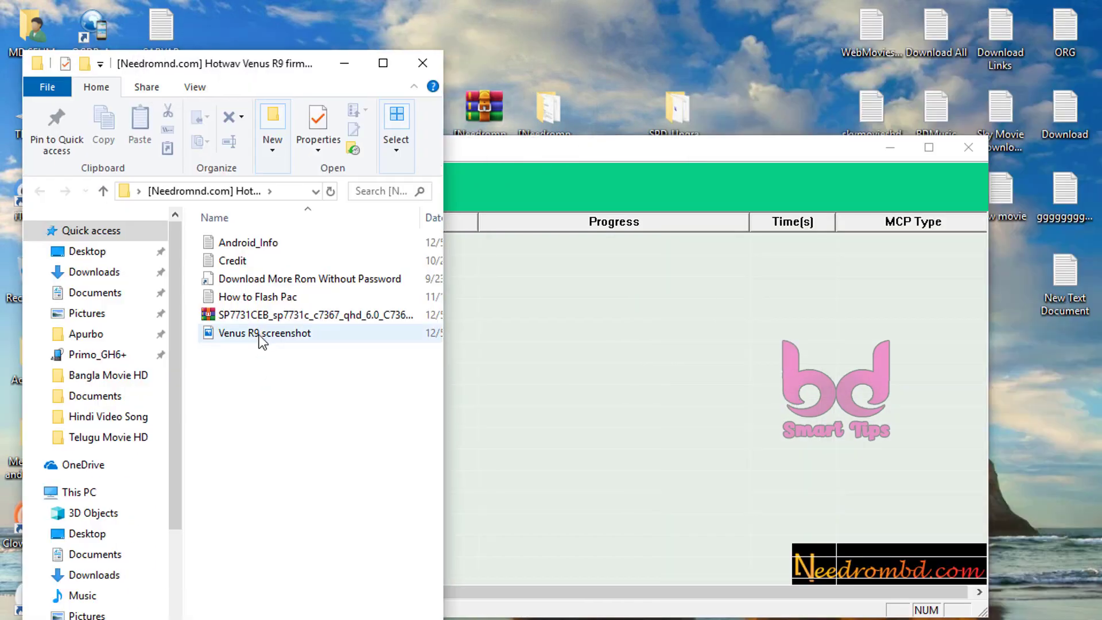
Step: Extract the SP7731CEB_sp7731c_c7367_qhd_6.0 archive inside the Hotwav Venus R9 firmware folder
click(253, 332)
right_click(251, 317)
click(296, 386)
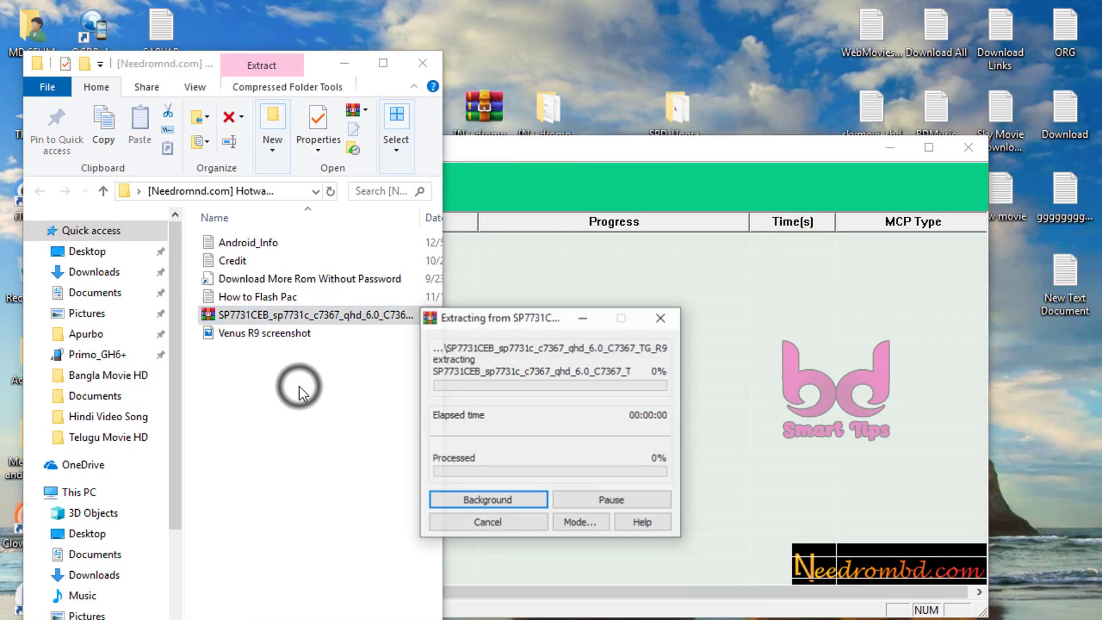
drag(490, 320, 519, 475)
click(331, 414)
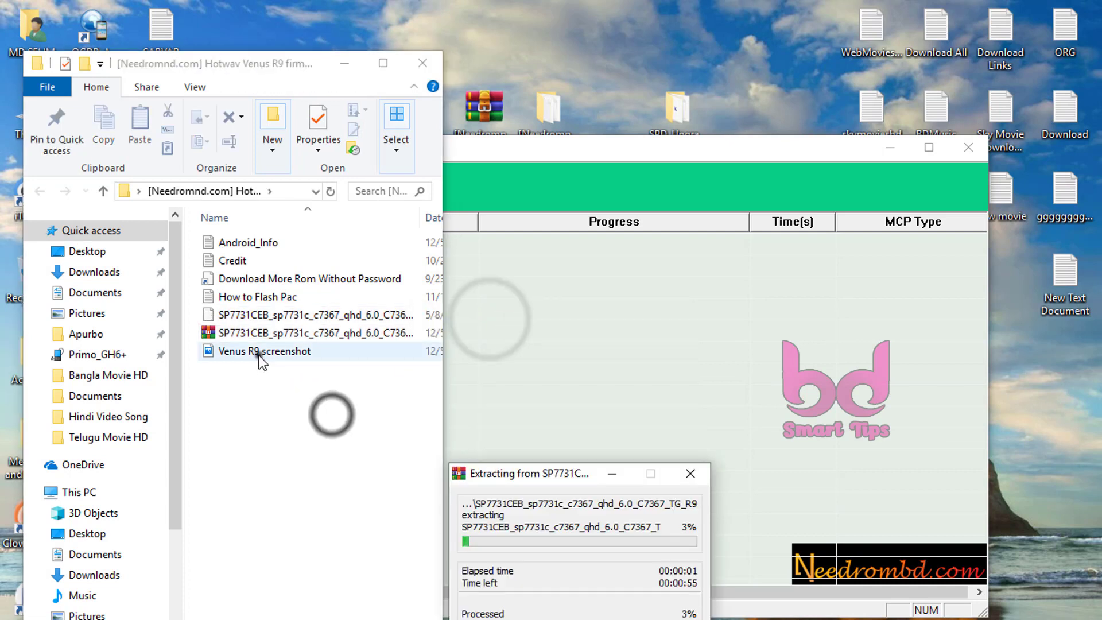
click(258, 353)
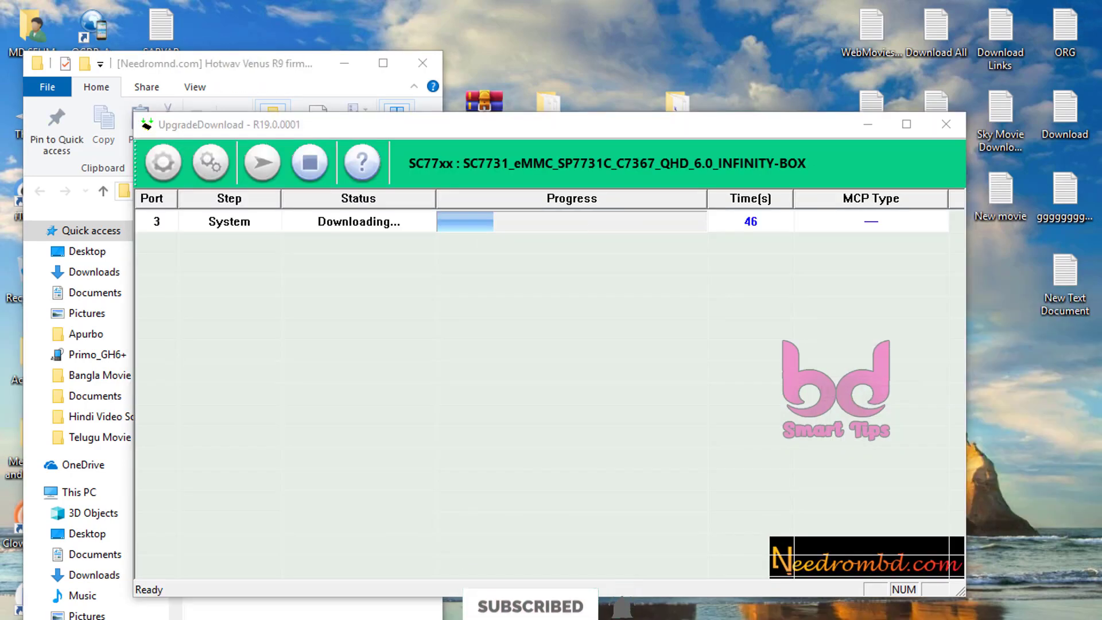
right_click(577, 7)
click(631, 57)
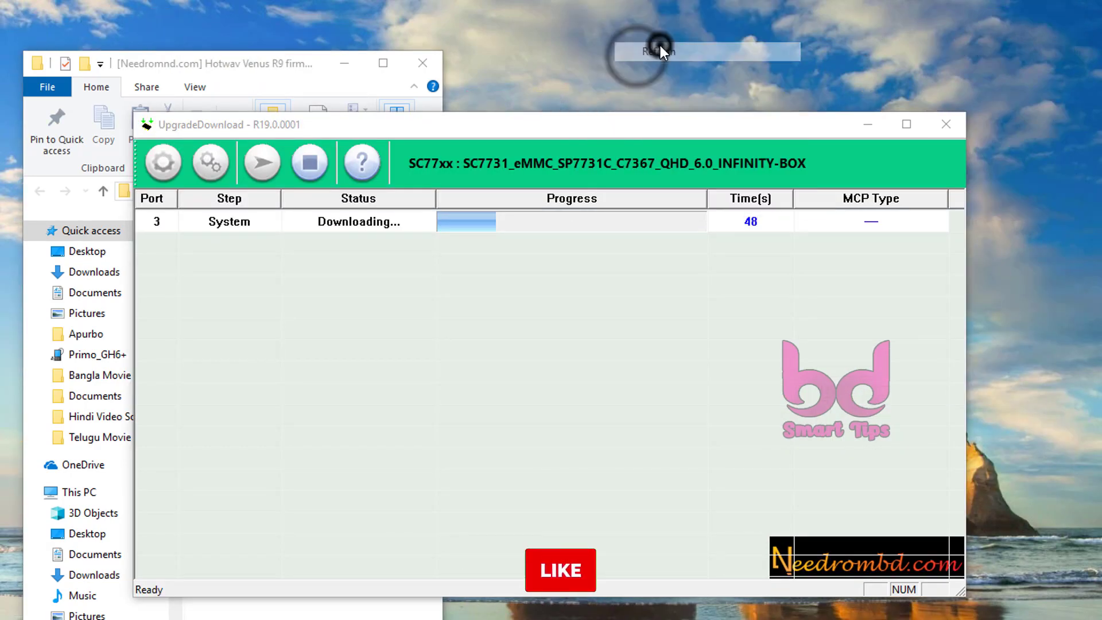
right_click(649, 24)
click(692, 74)
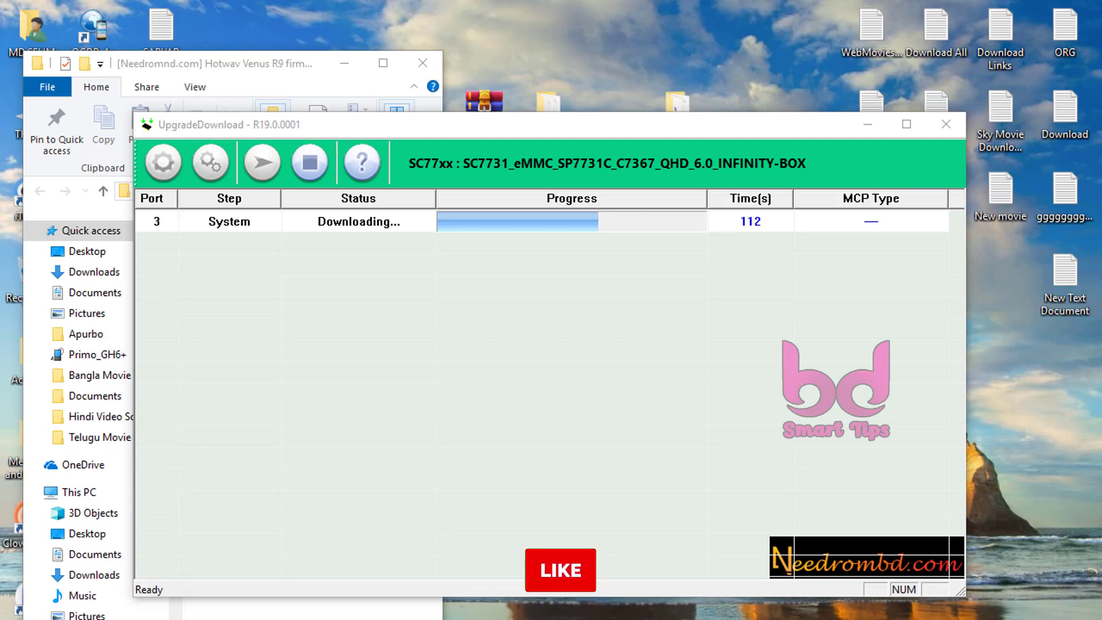
Step: Close the Rufus window and refresh the desktop, leaving the firmware download running
drag(890, 324, 440, 71)
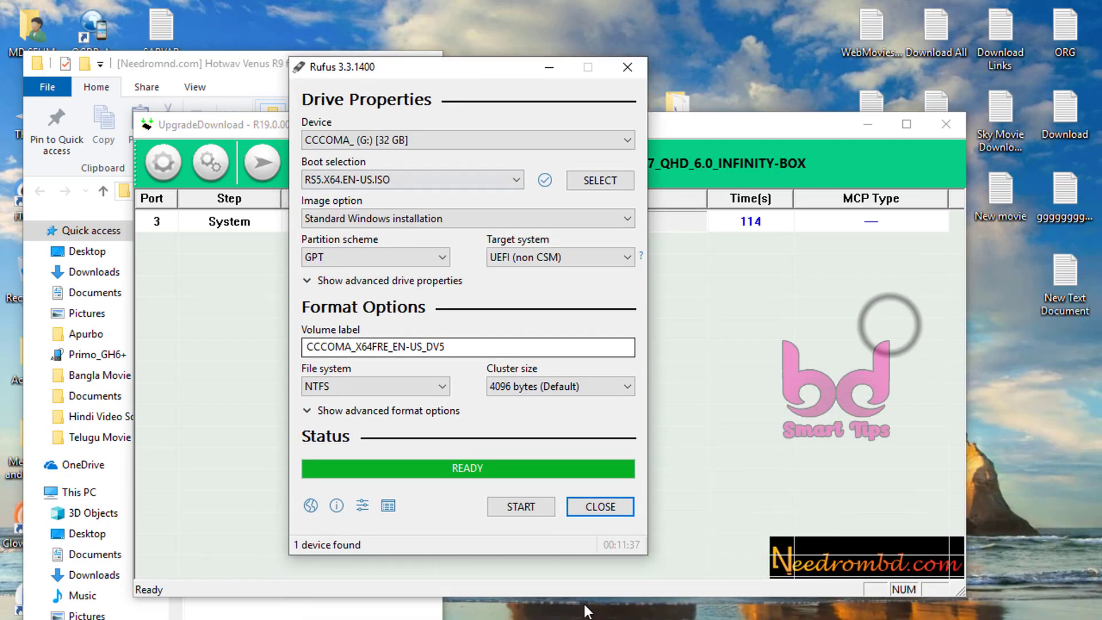
click(597, 508)
right_click(590, 70)
click(628, 115)
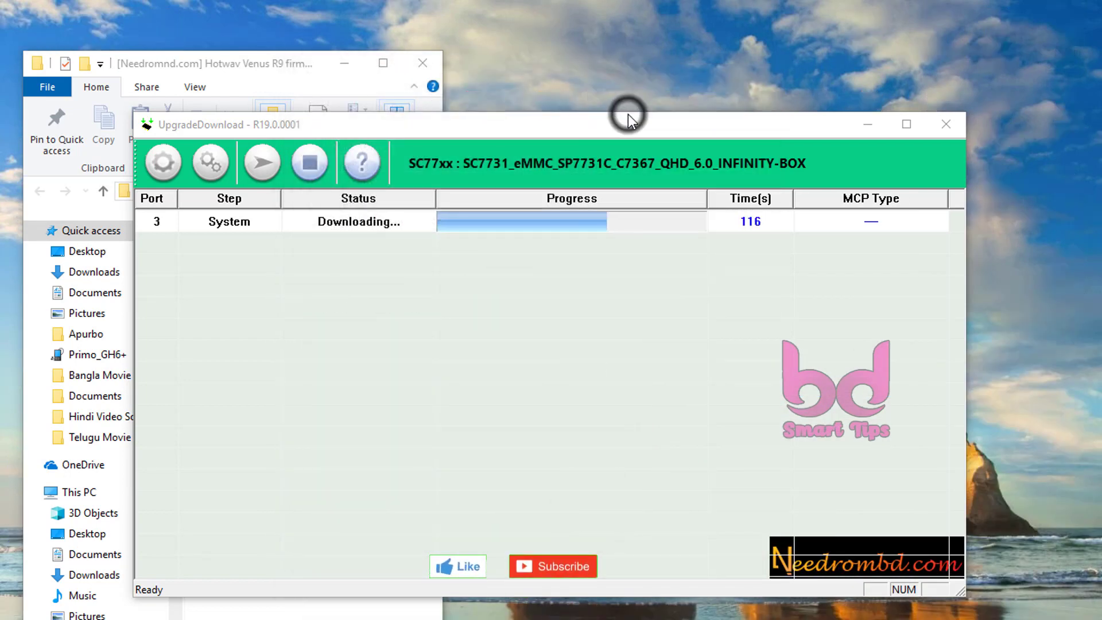